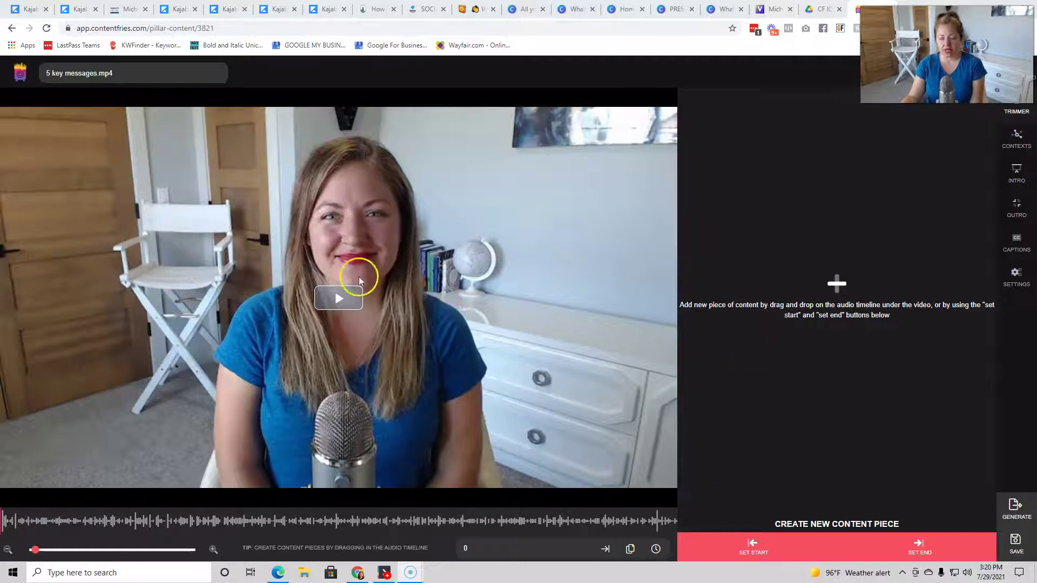
Trim the 5 key messages clip to run from 0.000 to 57.947 seconds
click(755, 555)
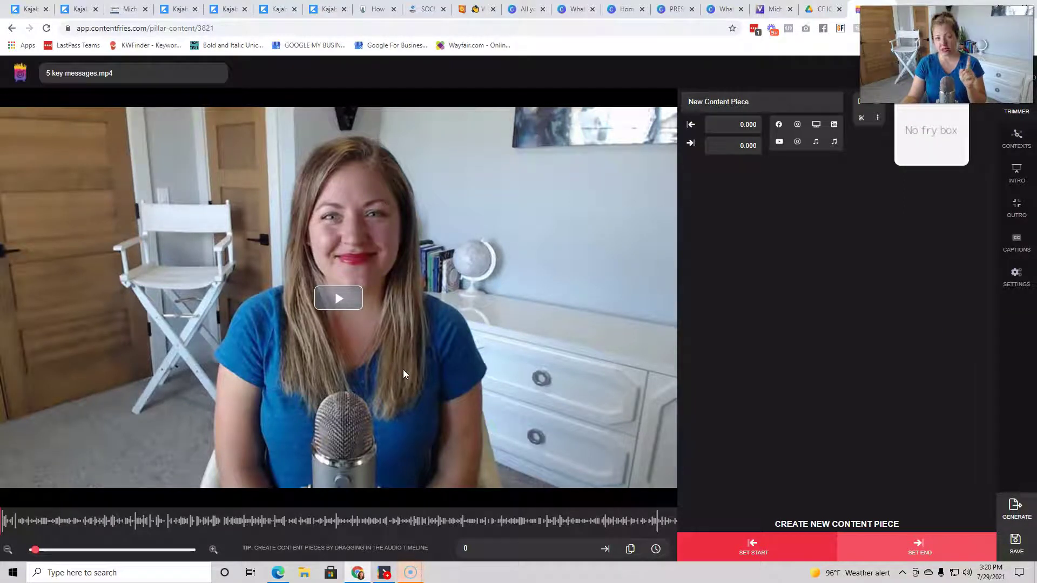
click(58, 520)
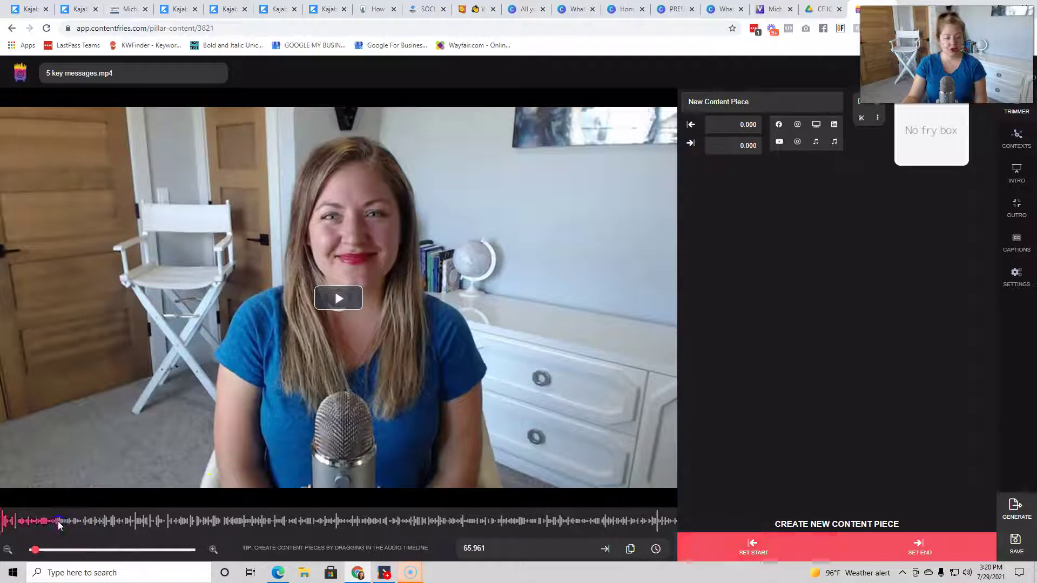
click(52, 524)
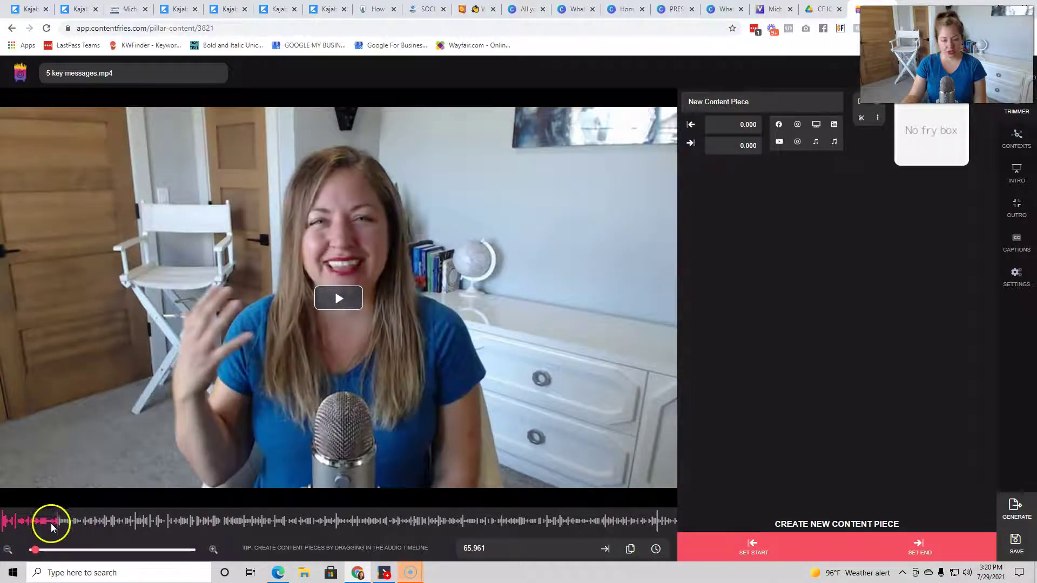
click(437, 420)
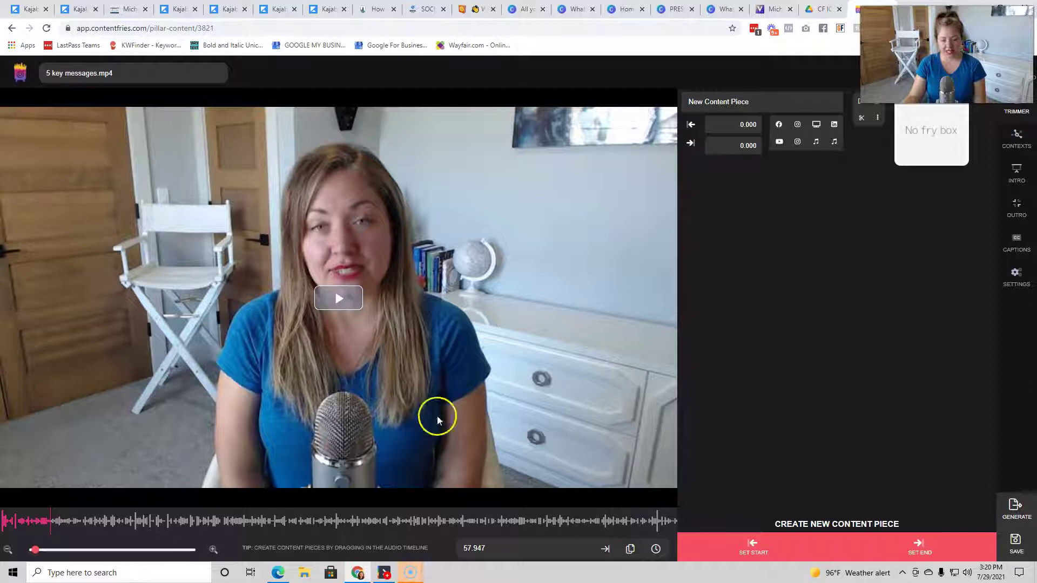
click(919, 546)
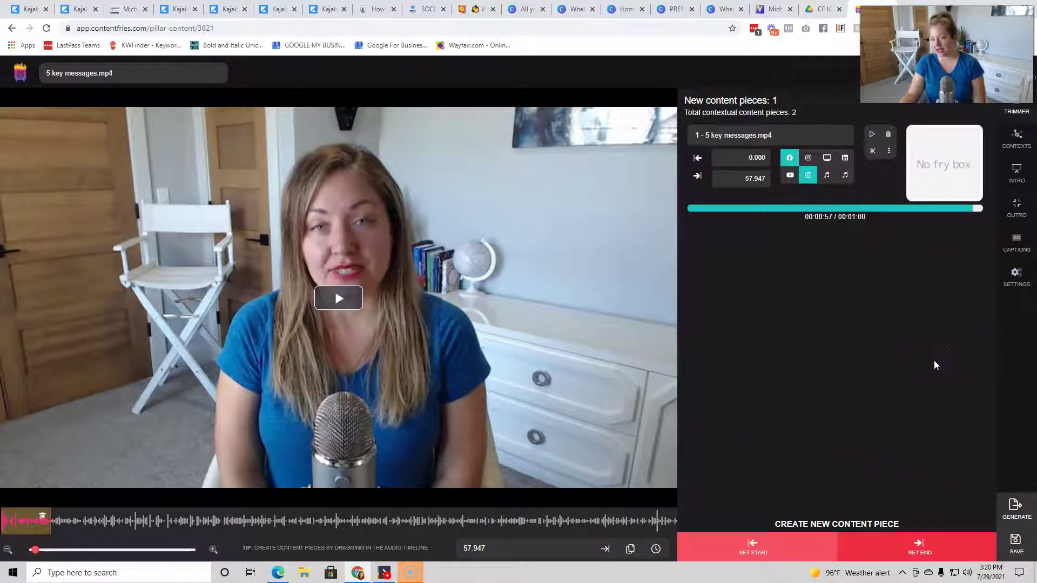
Generate the trimmed content piece and confirm with 'Yes, generate!'
click(1016, 507)
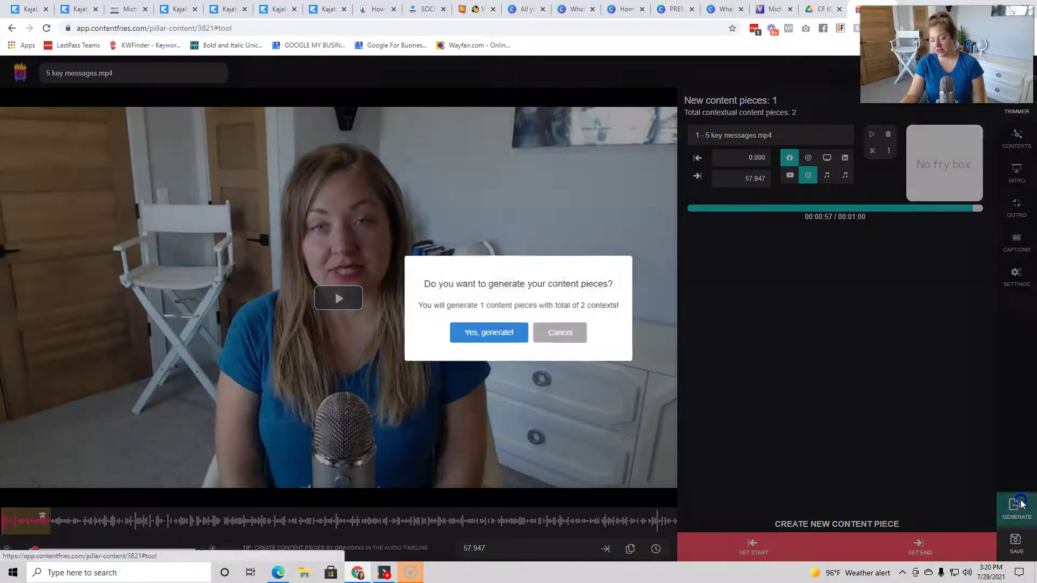
click(476, 331)
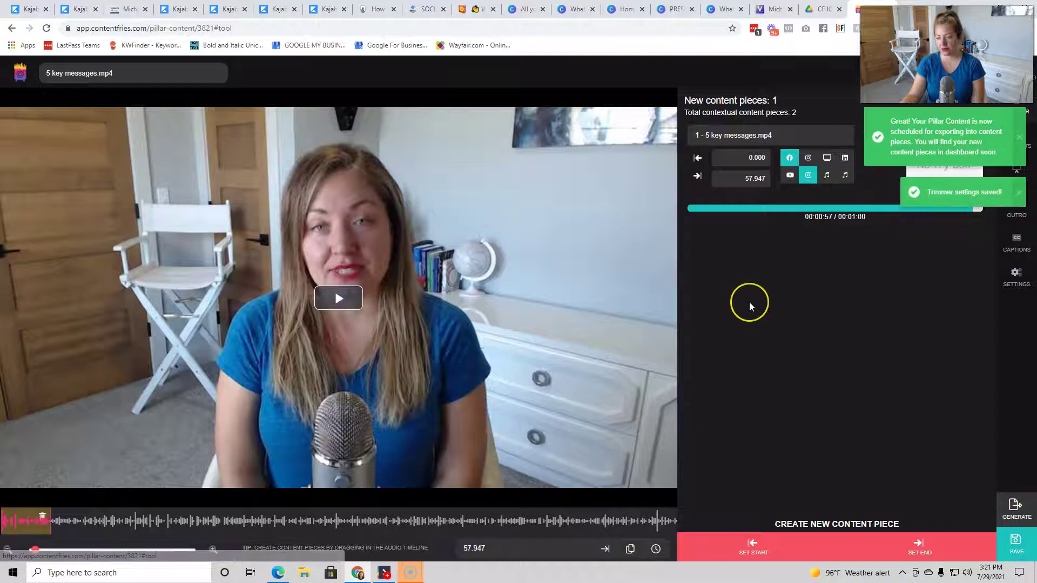
click(746, 270)
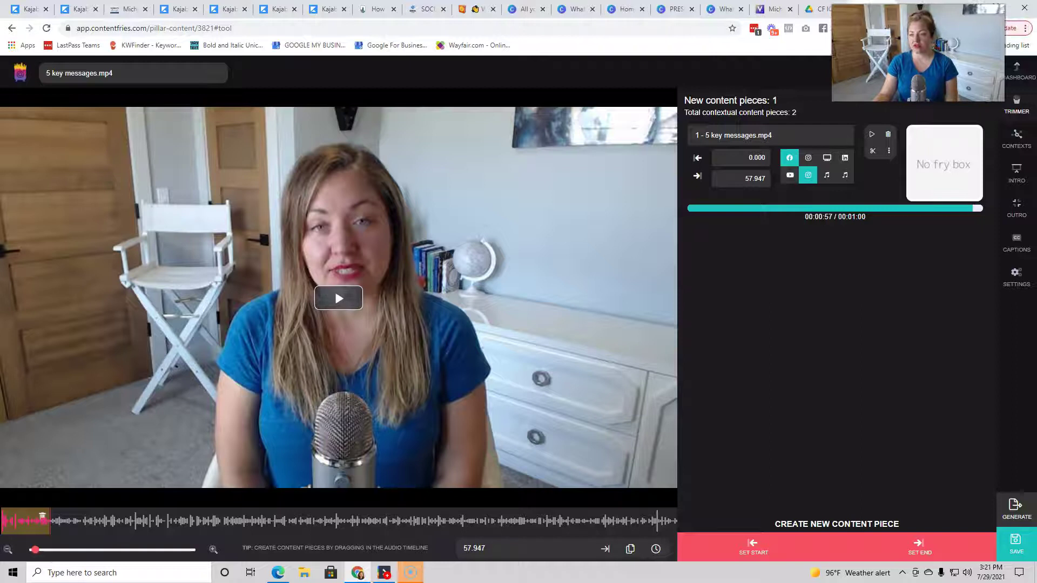
Leave the editor for the dashboard, confirming with 'Yes, go to the dashboard!'
click(1014, 73)
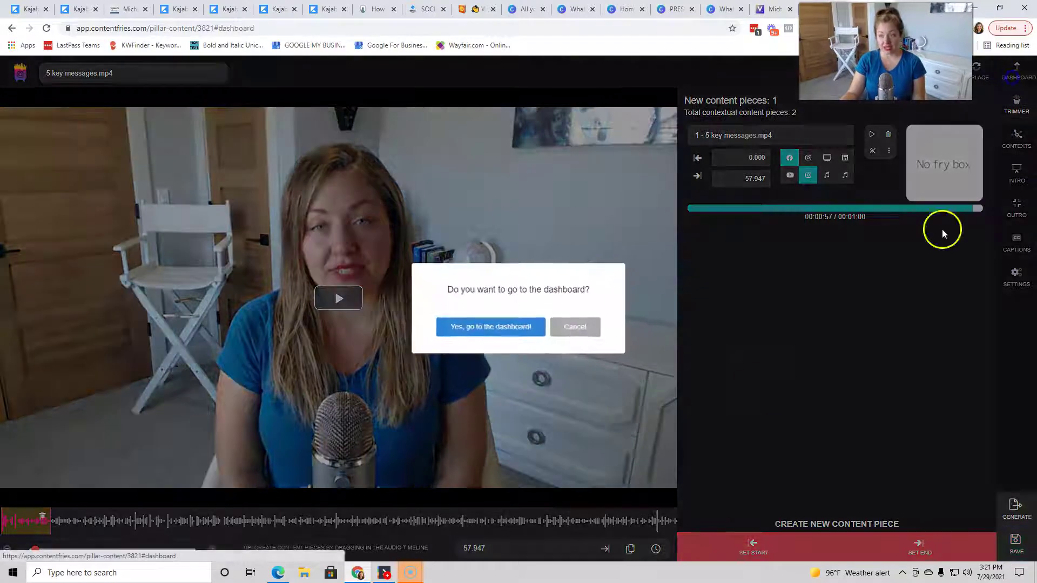
click(505, 331)
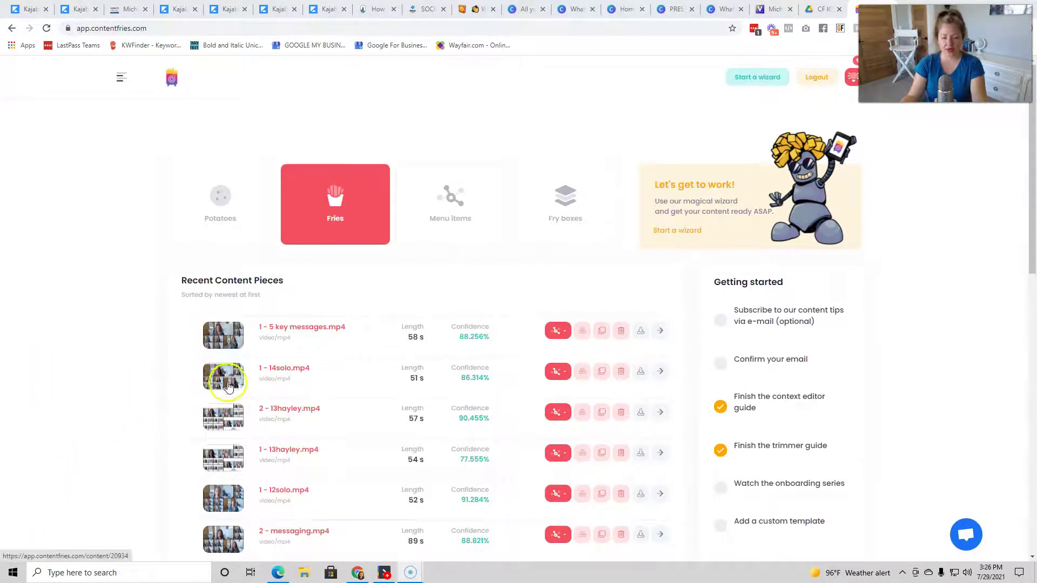
Open '1 - 5 key messages.mp4', preview its captions, and show the caption IMPORT / GENERATE options
click(294, 328)
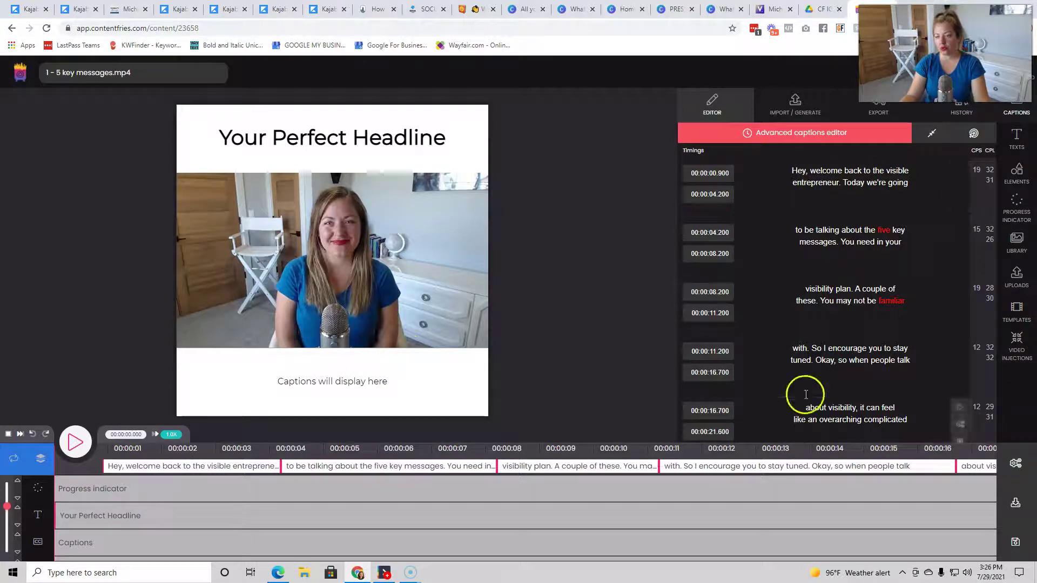
click(80, 443)
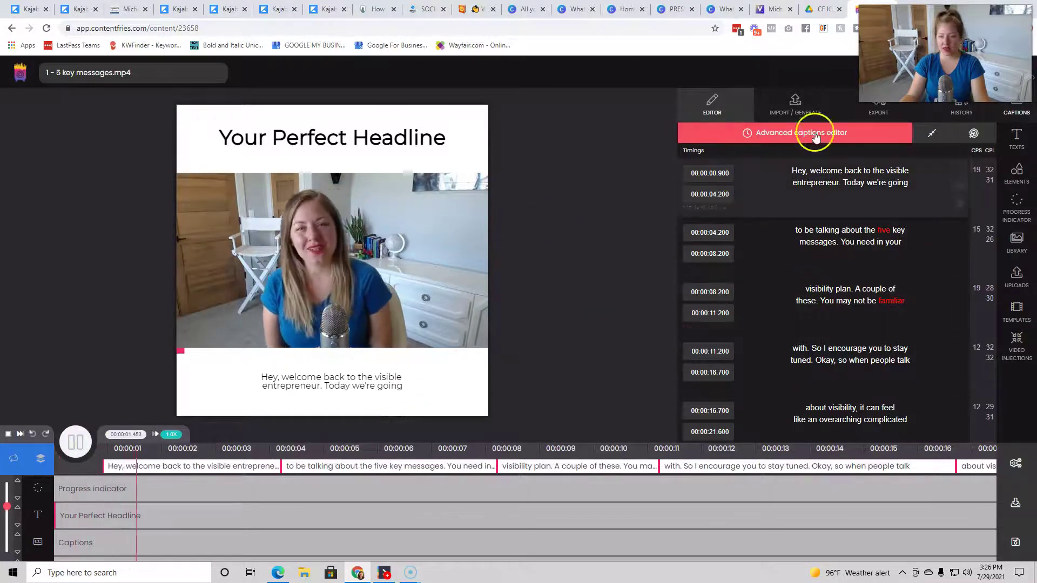
click(71, 444)
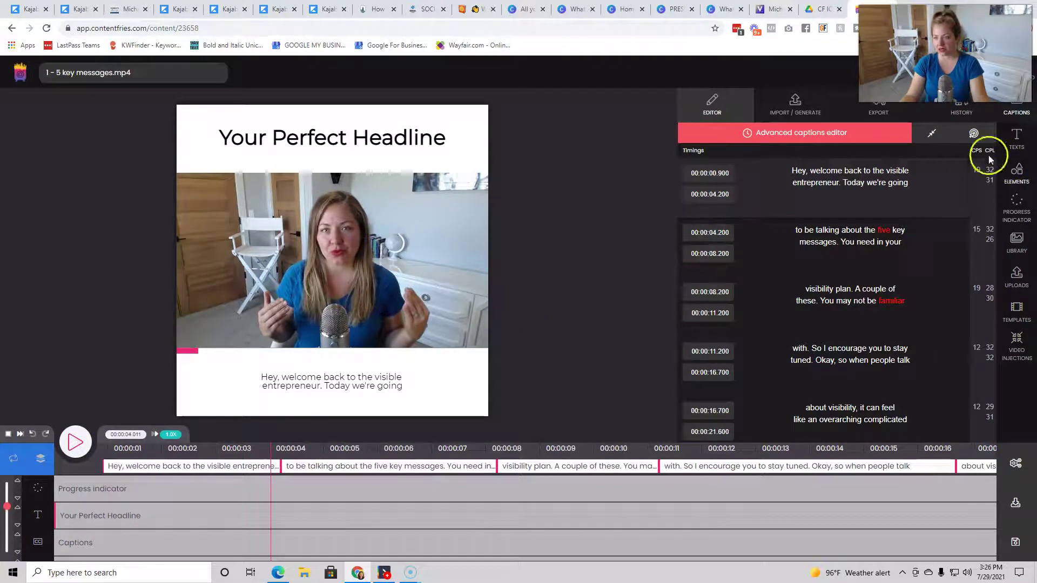
click(803, 109)
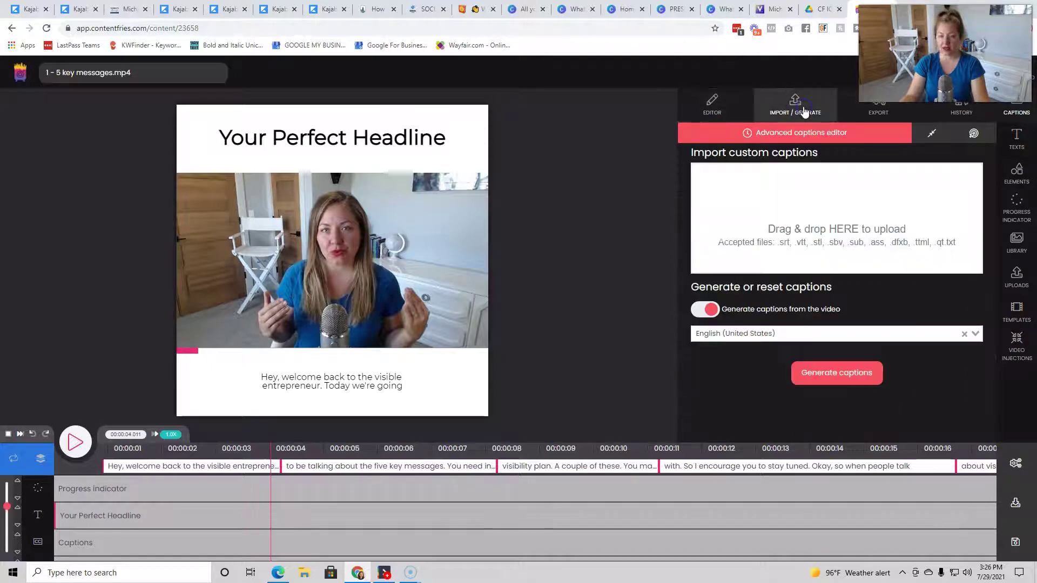
click(810, 110)
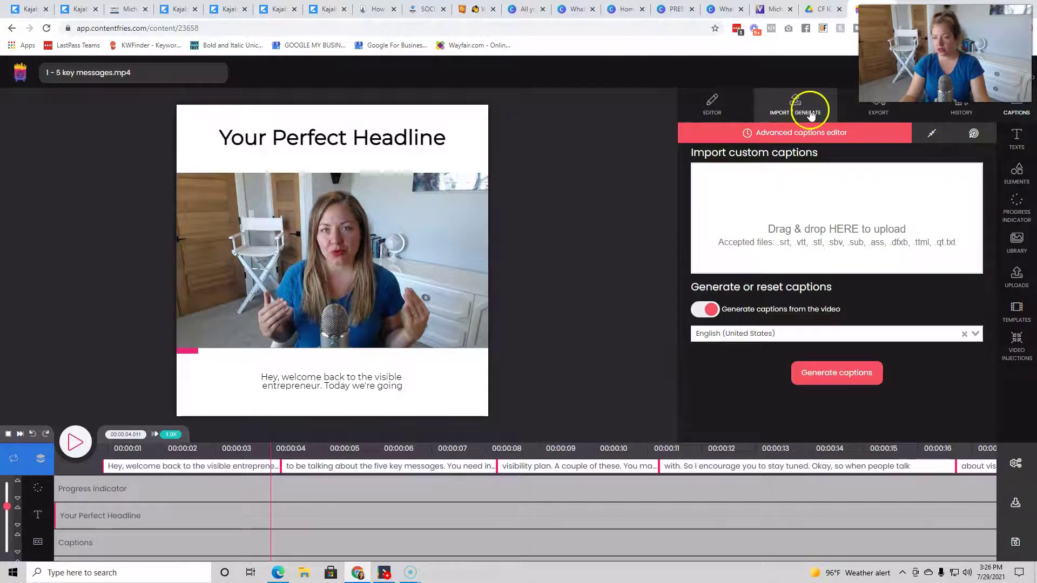
Add the uploaded VISIBILITY logo, shrink it to 255×45, and place it beneath the captions
click(1019, 277)
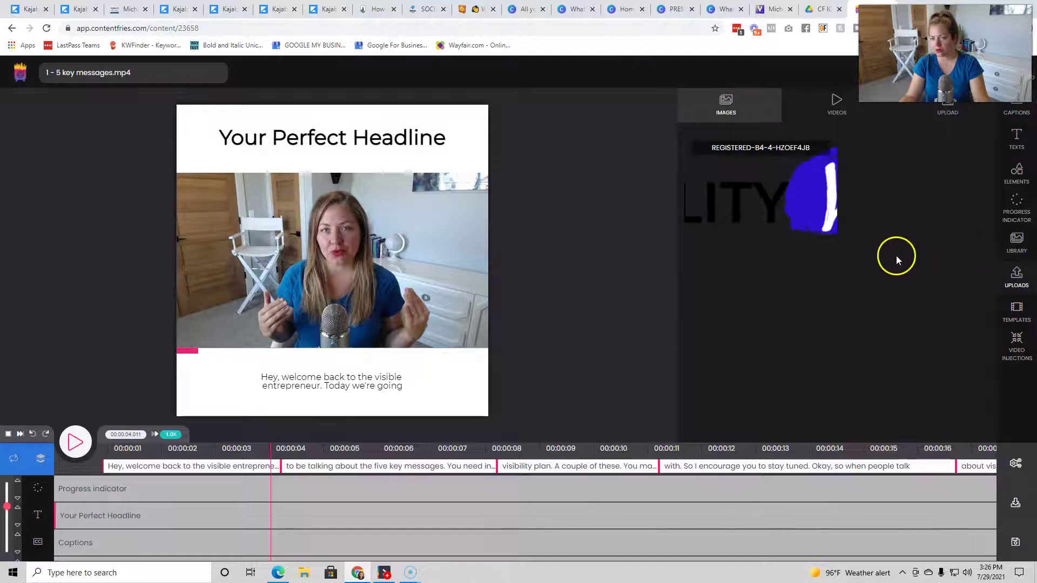
mouse_move(747, 199)
click(775, 152)
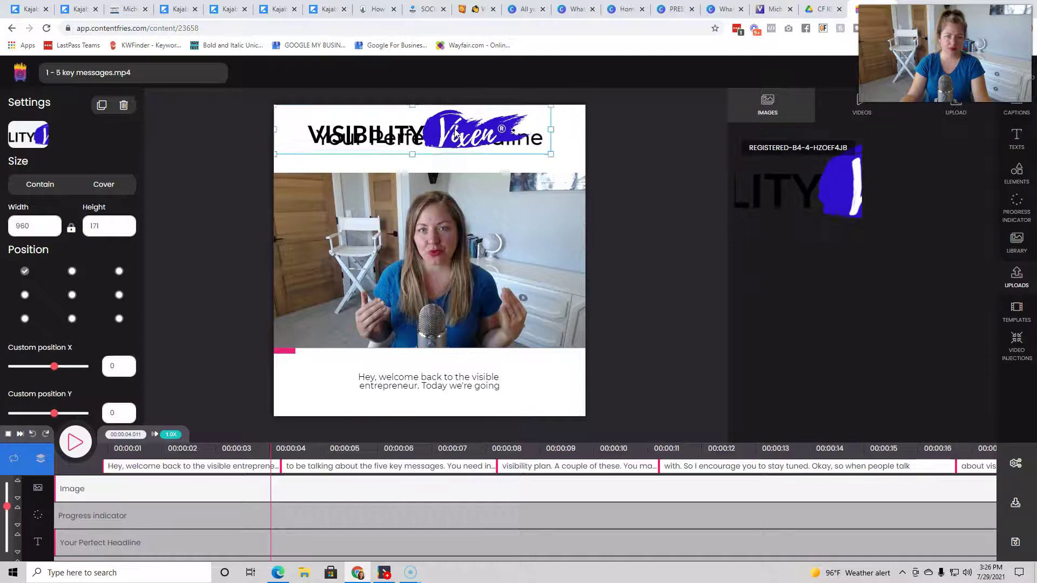
drag(471, 140, 471, 240)
drag(567, 260, 366, 233)
drag(346, 233, 444, 409)
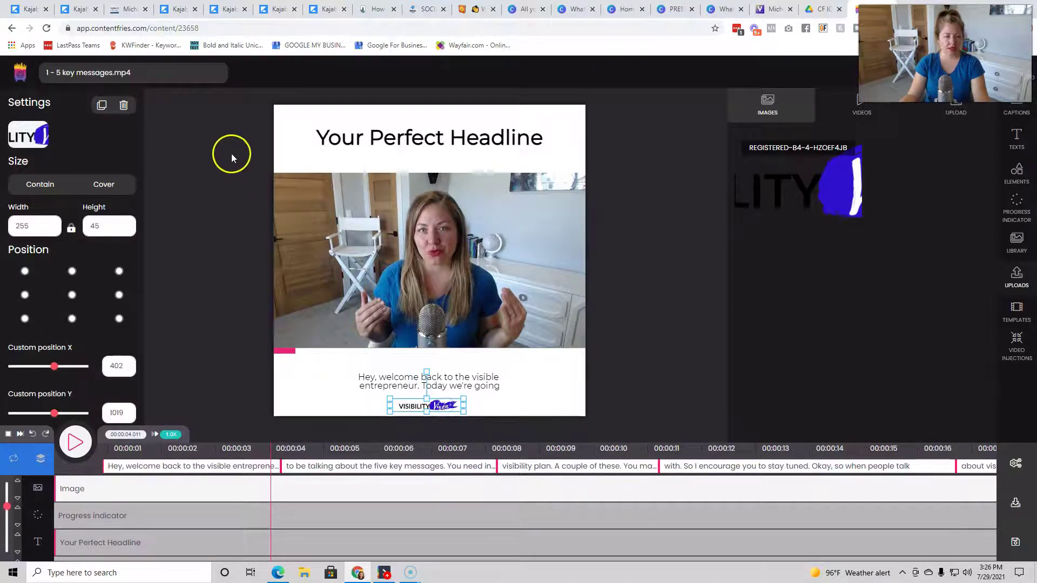
Change the progress bar colour to blue
click(285, 352)
click(81, 194)
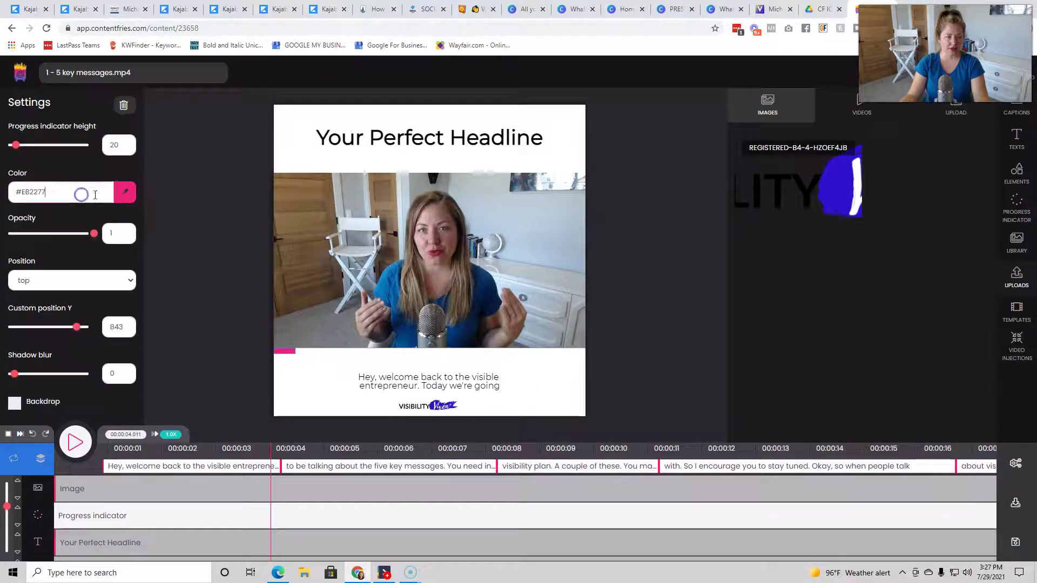
click(126, 192)
click(111, 219)
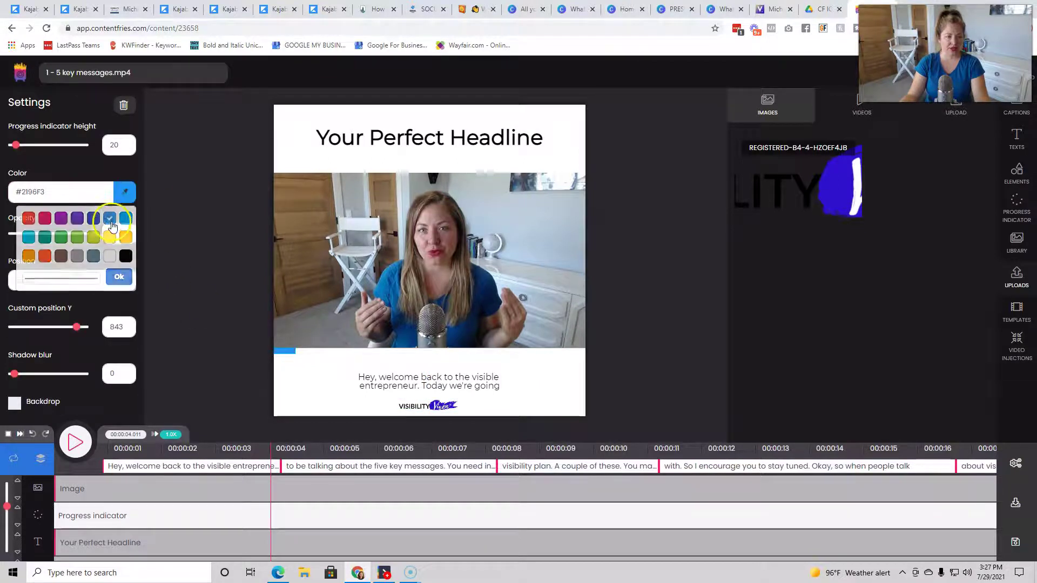
click(119, 276)
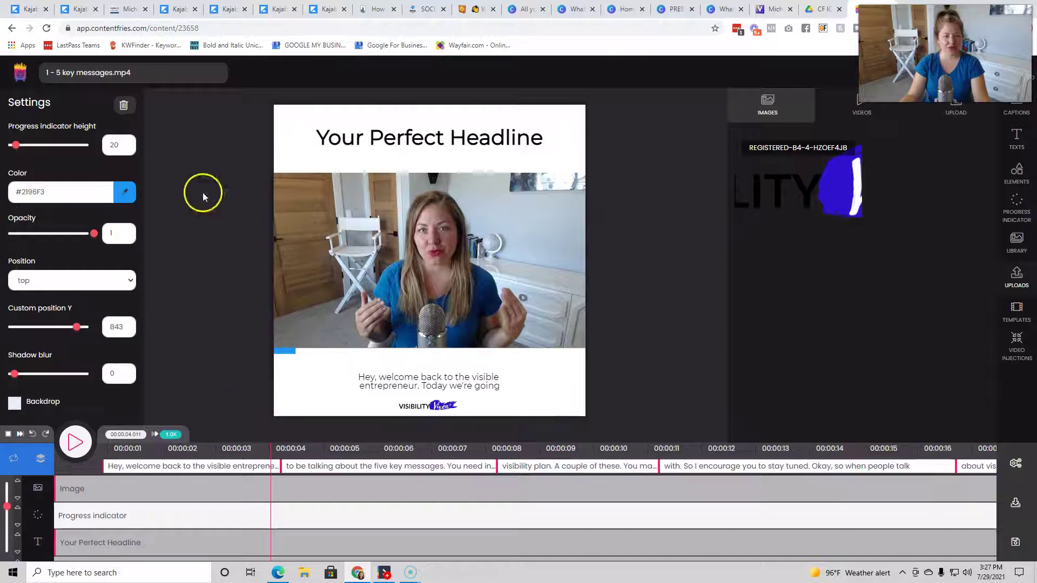
Give the headline a light-blue #03A9F4 backdrop and white #FFFFFF text
click(334, 139)
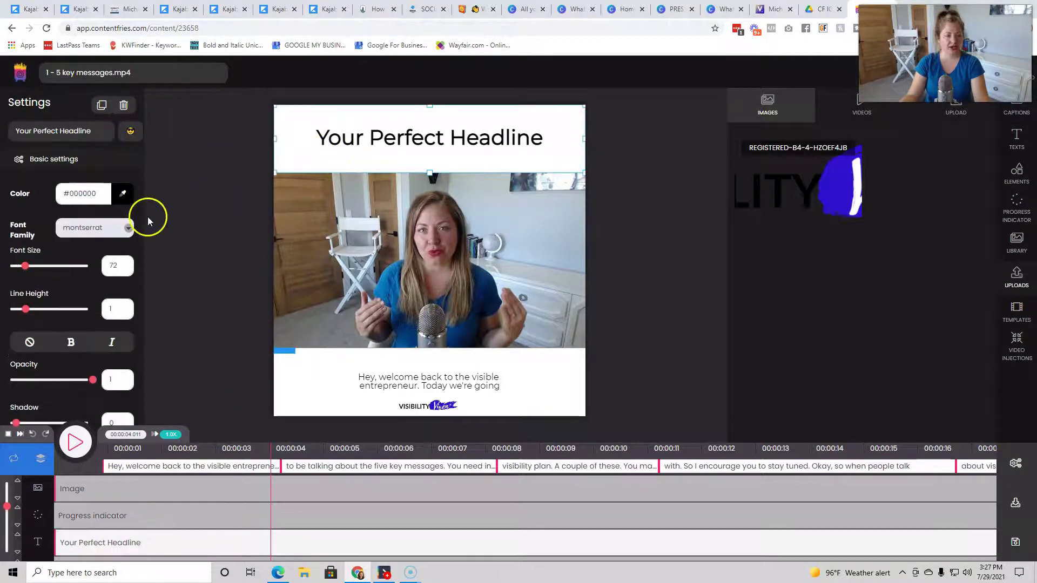
scroll(92, 290, down, 2)
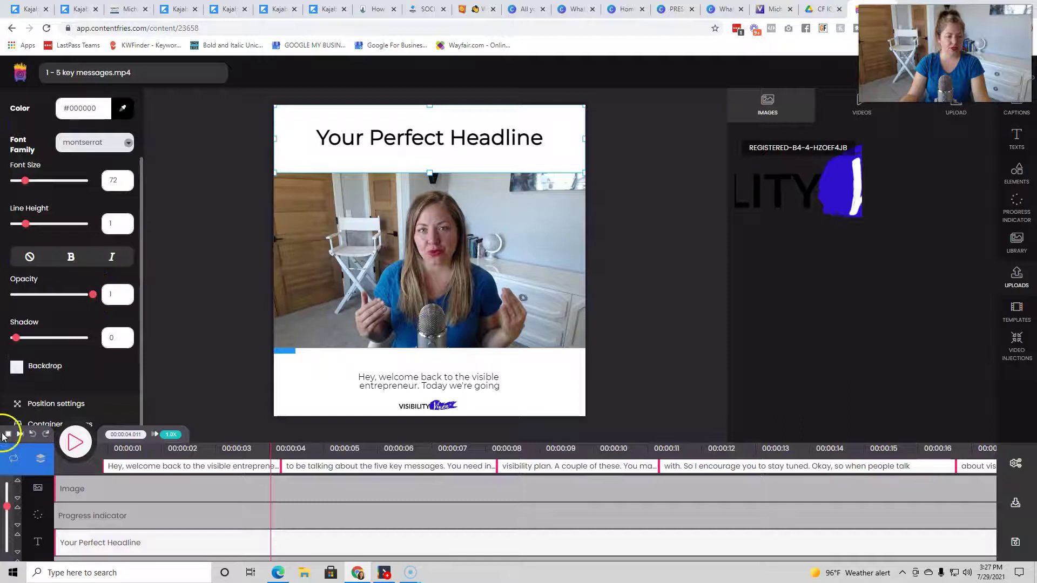
click(17, 367)
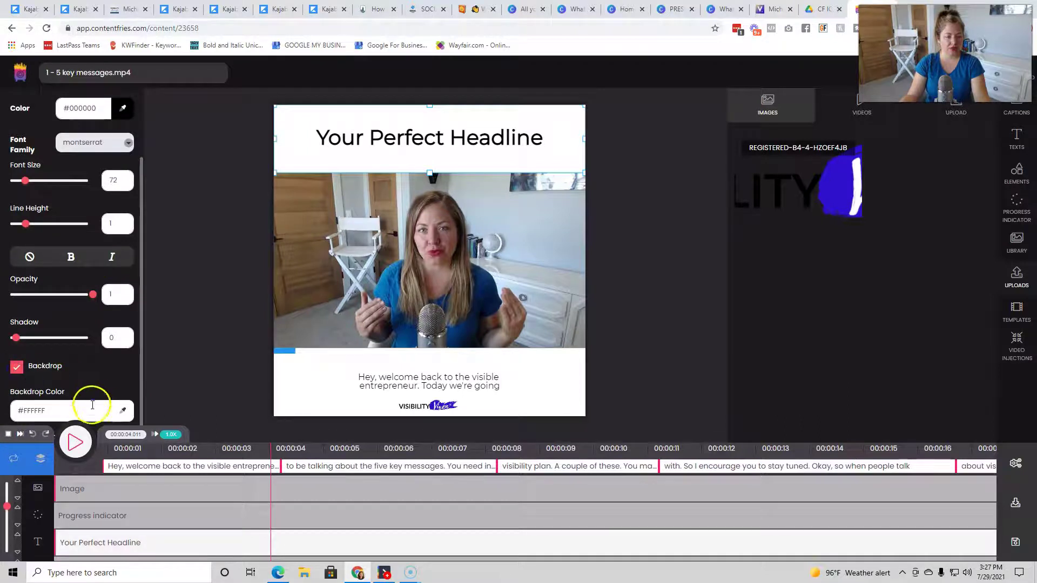
click(122, 410)
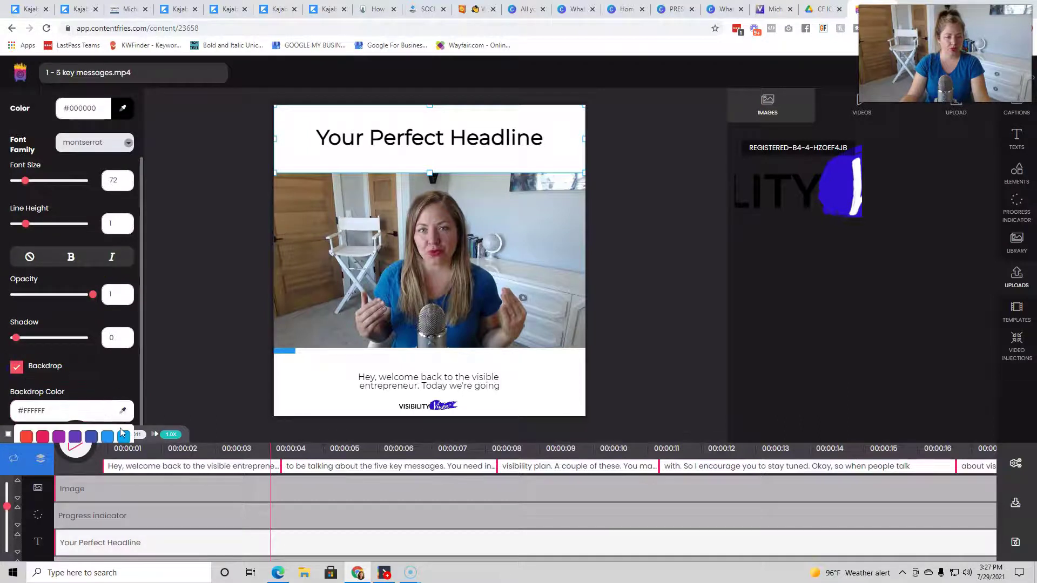
click(124, 435)
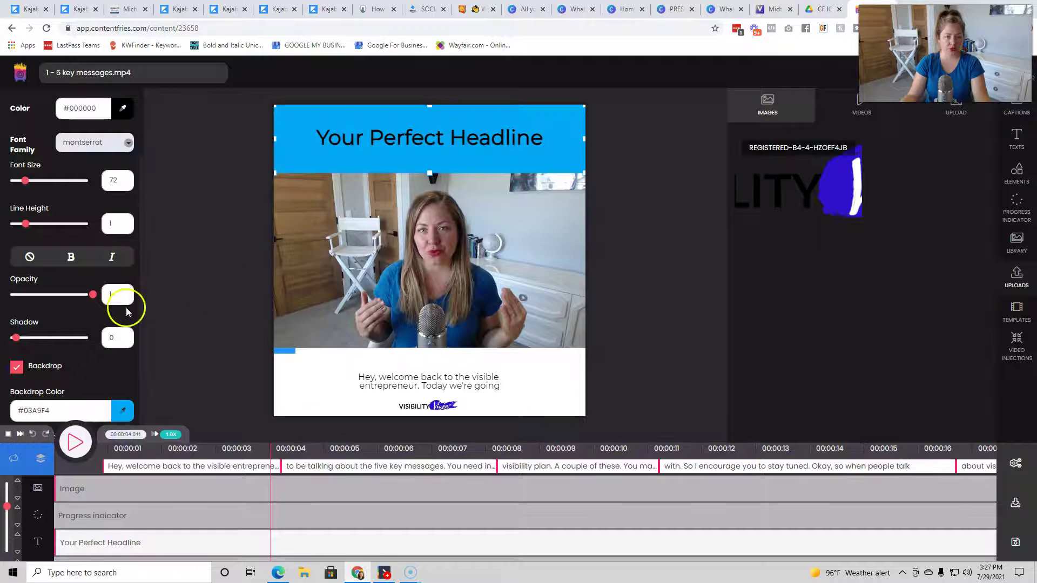
click(122, 108)
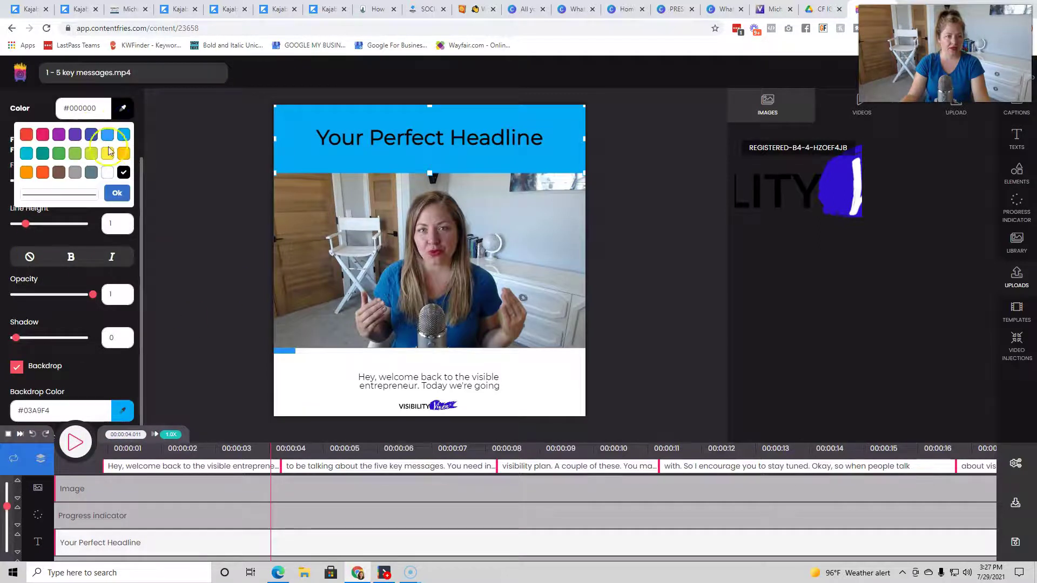
click(107, 173)
click(117, 193)
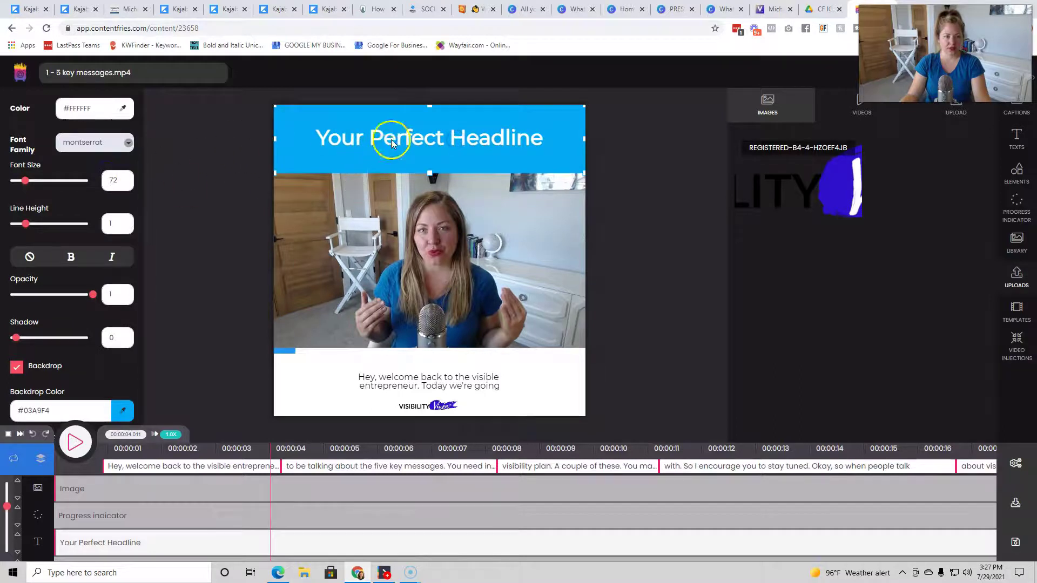
Replace the headline wording with '5 Key Visibility Messages' and play the clip to preview it
scroll(90, 246, up, 2)
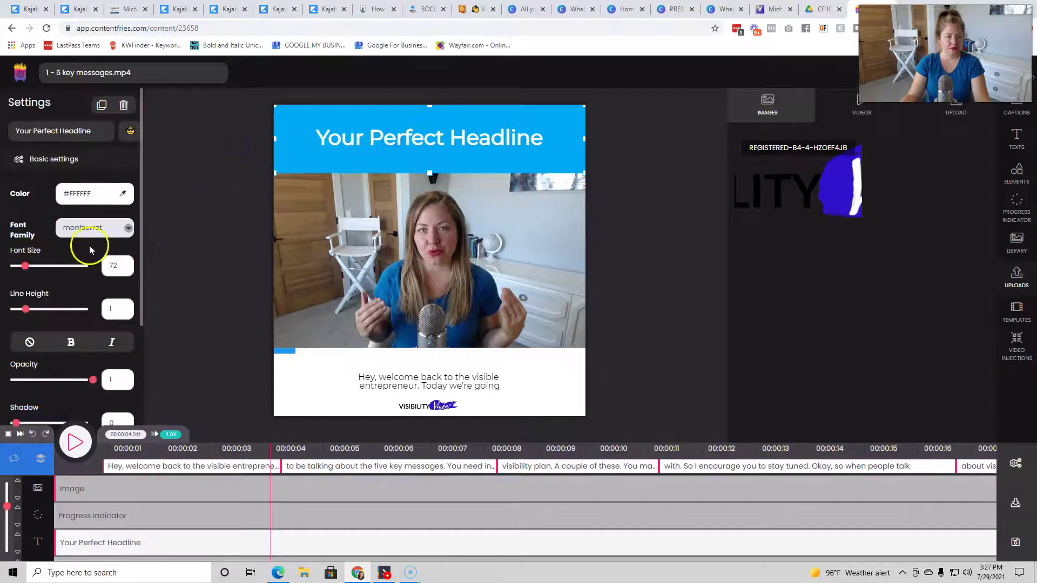
triple_click(81, 130)
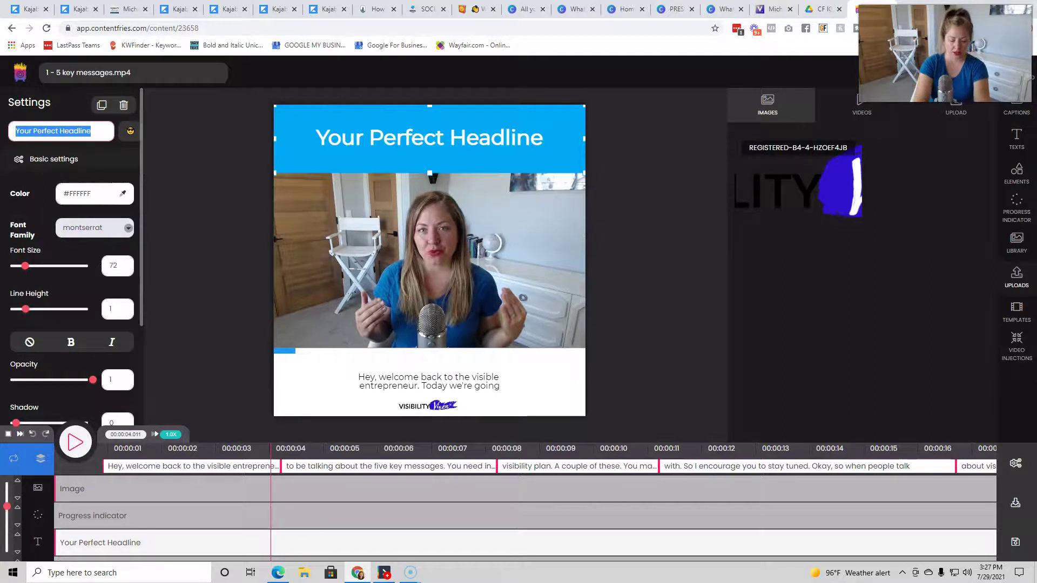
text(5 D)
key(BackSpace)
text(Key )
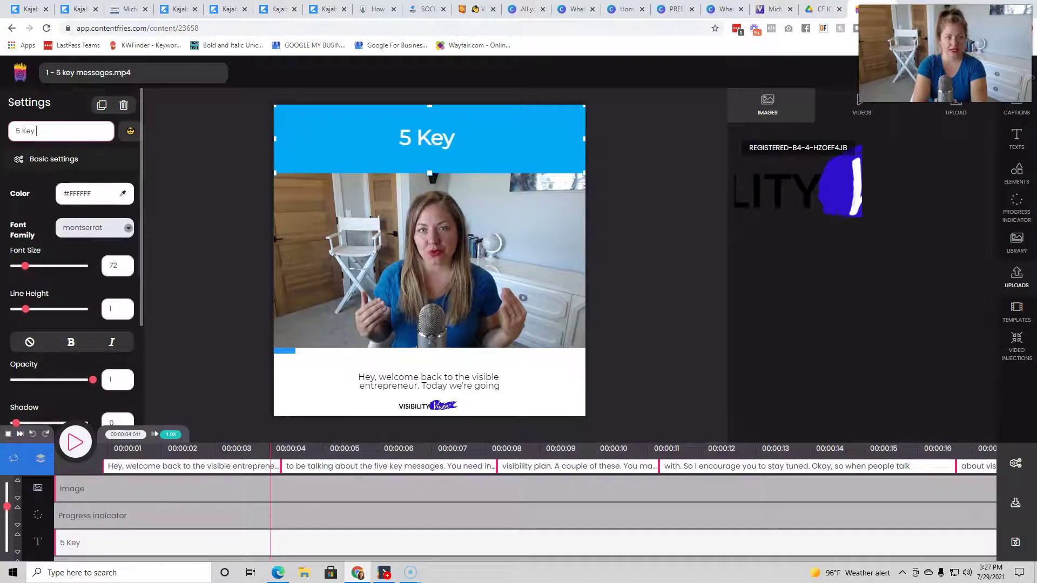
text(Visibility M)
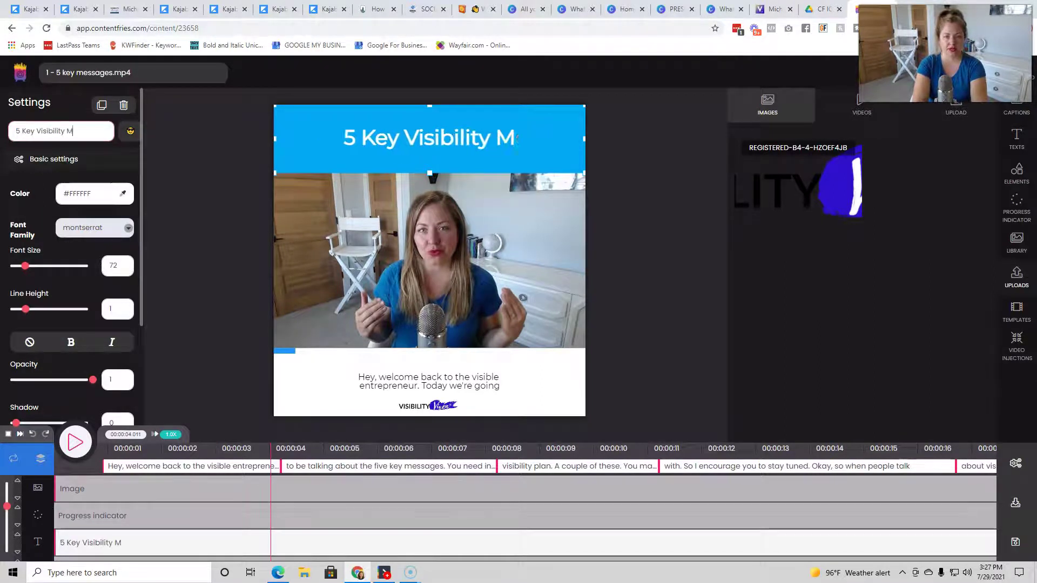
text(essages)
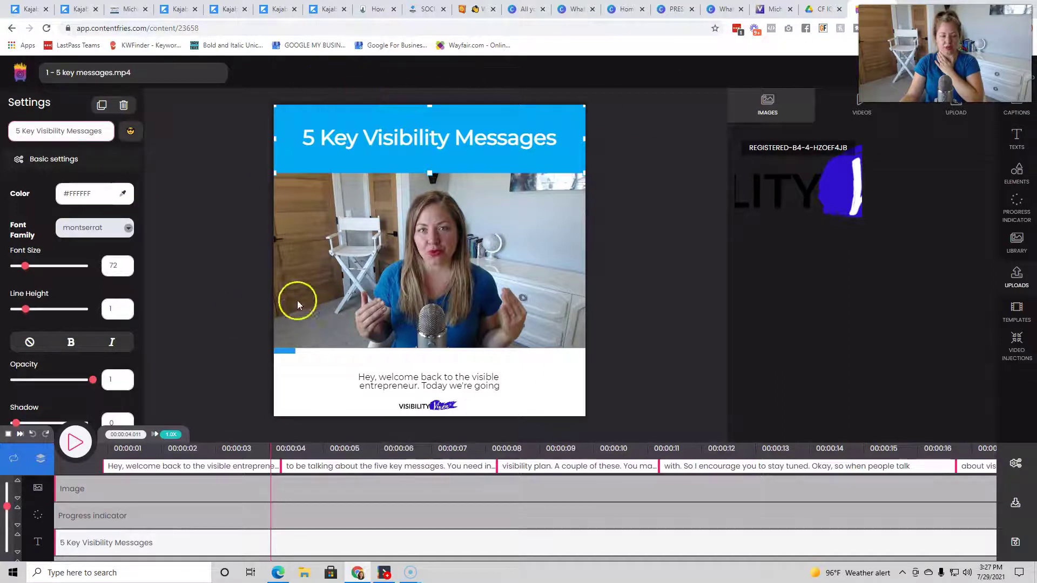
click(75, 441)
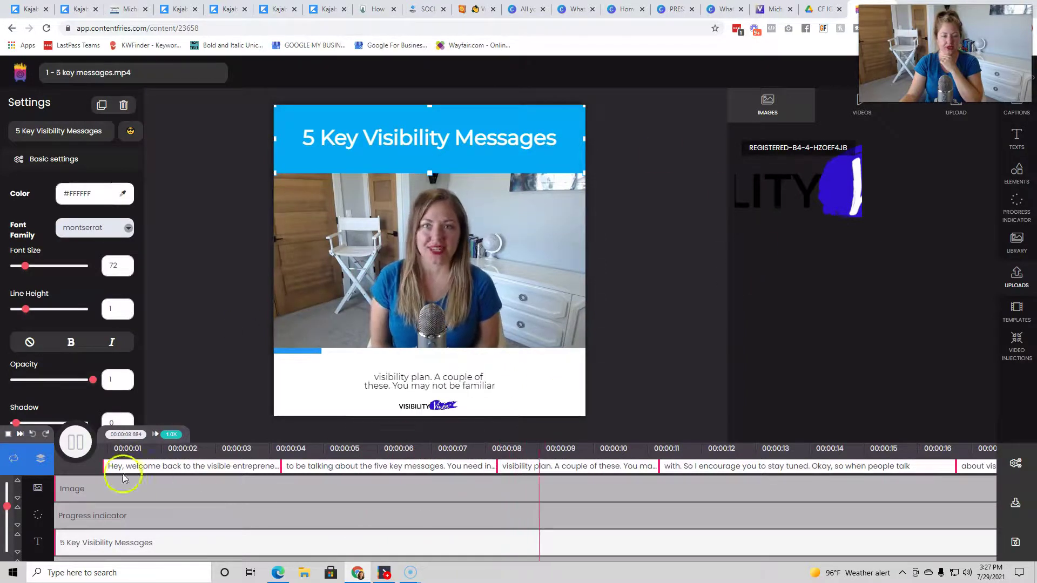
Pause playback, then export this context and save the scene so rendering begins
click(74, 441)
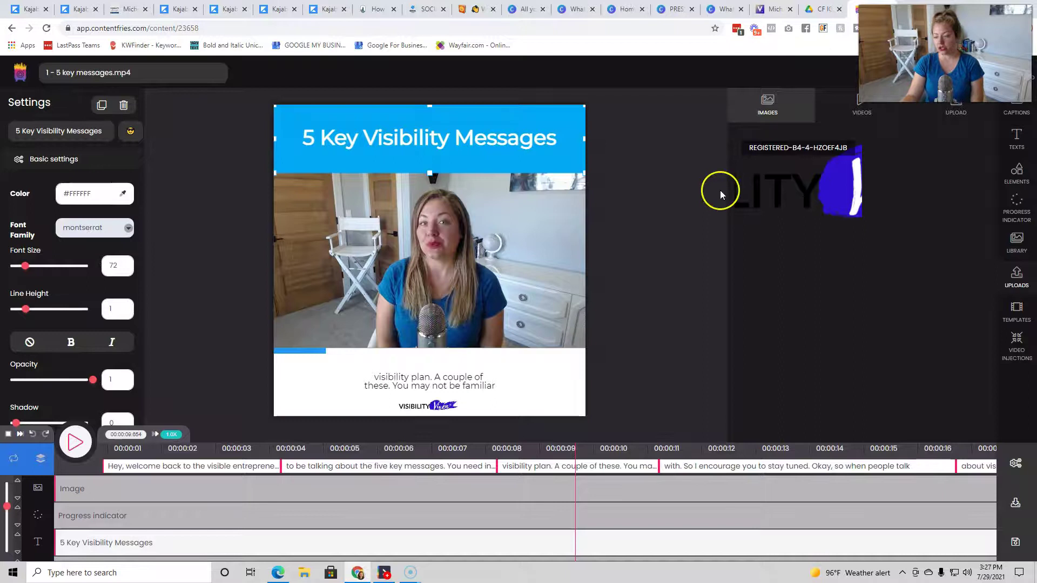
click(1015, 504)
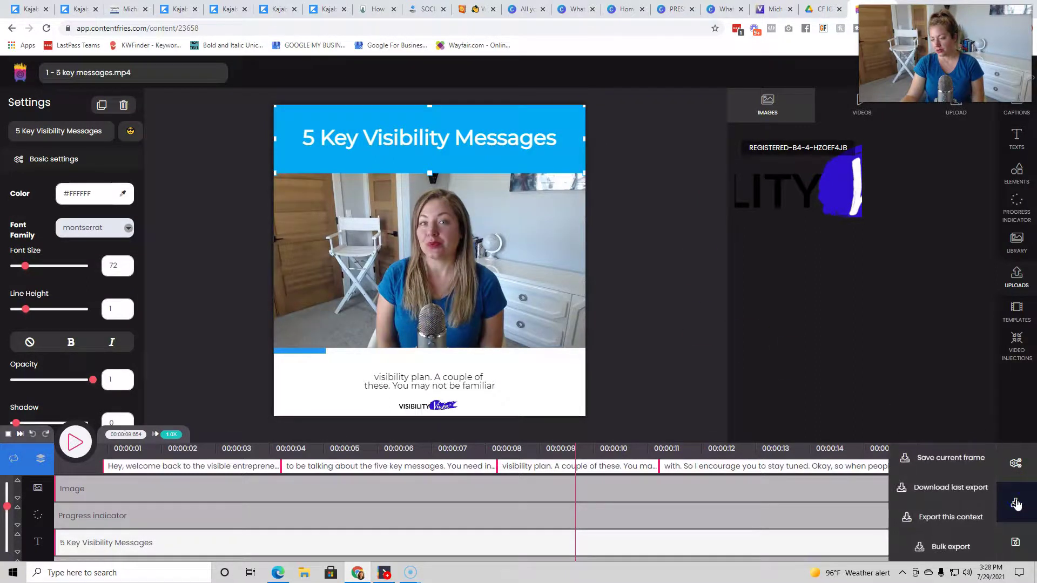
click(965, 519)
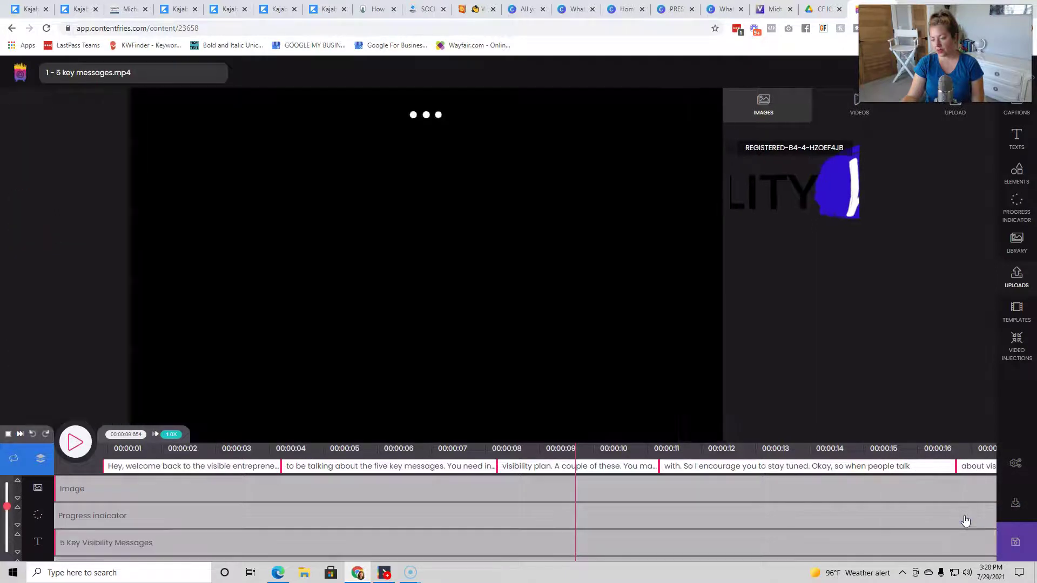
click(1016, 542)
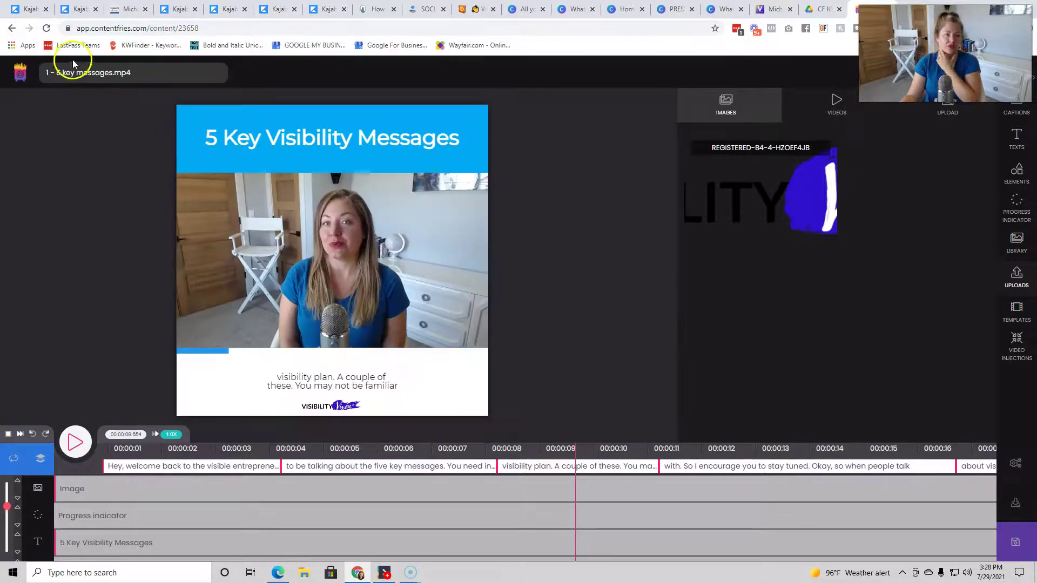
click(1010, 538)
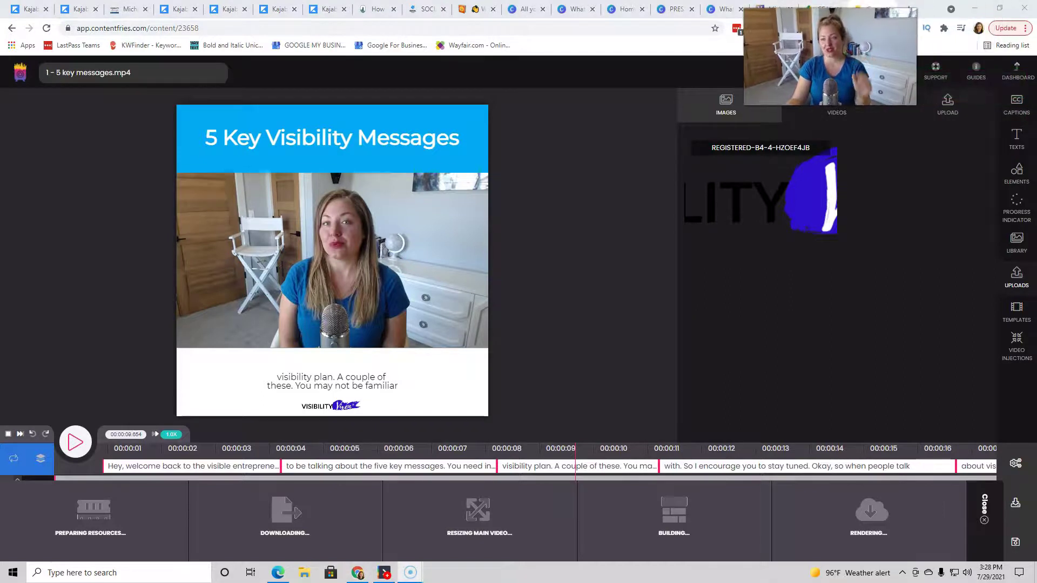
Go back to the dashboard, confirming with 'Yes, go to the dashboard!'
click(1017, 71)
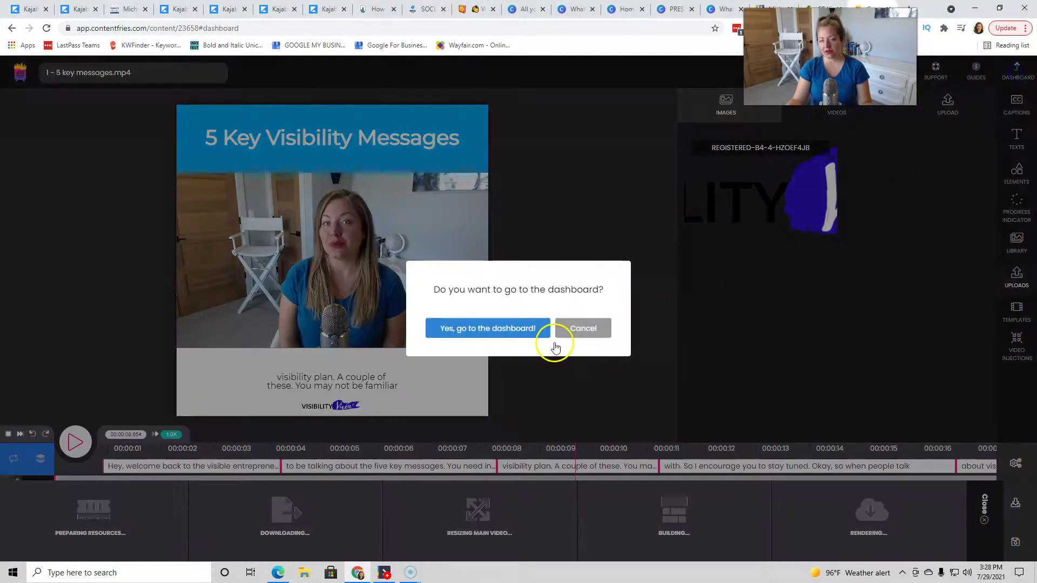
click(522, 330)
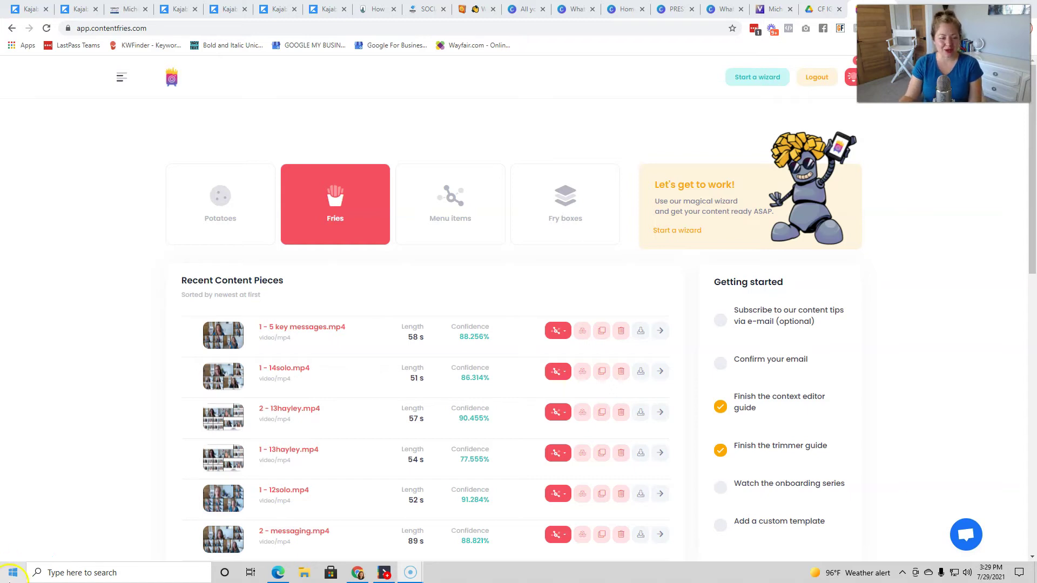
click(20, 557)
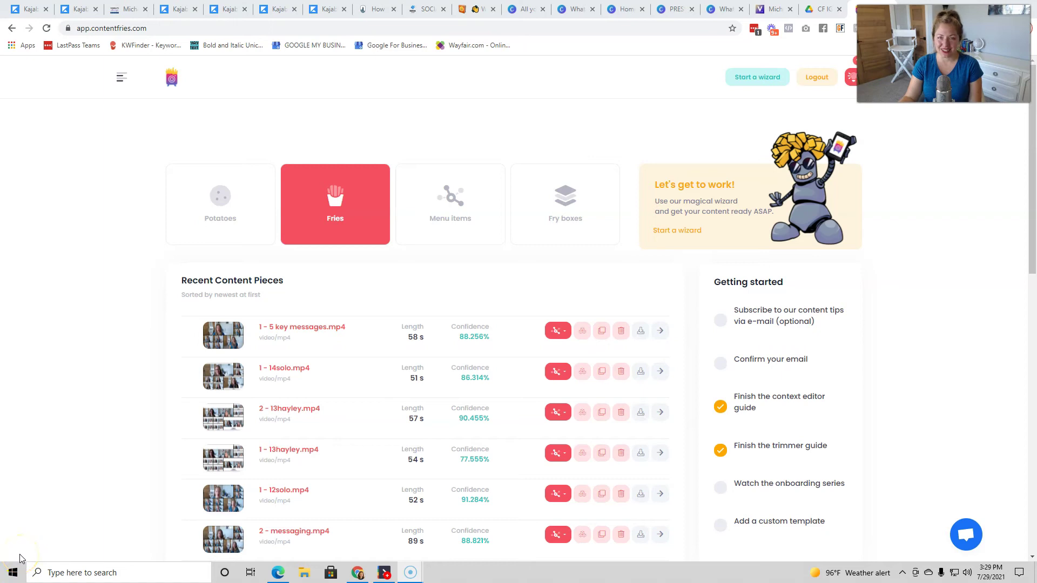